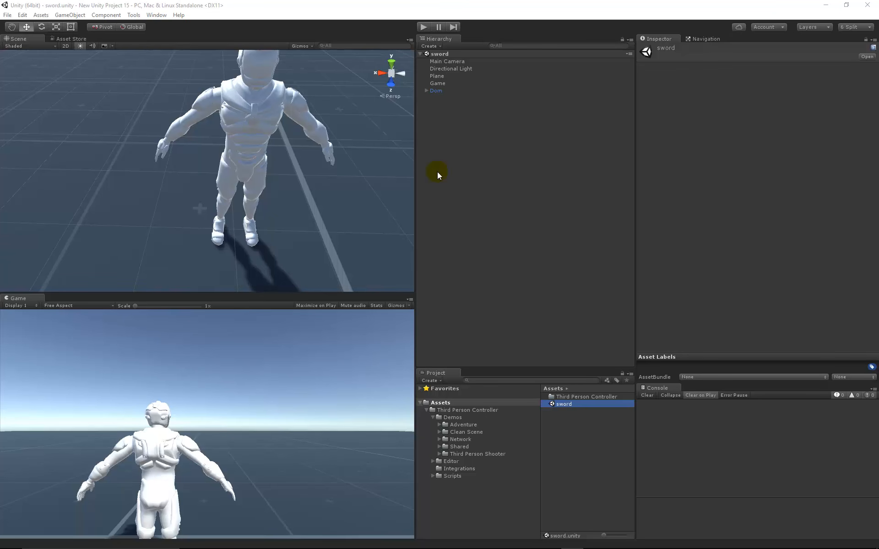
Play-test the scene by walking the character forward and backward without a weapon, and stop play mode
click(424, 29)
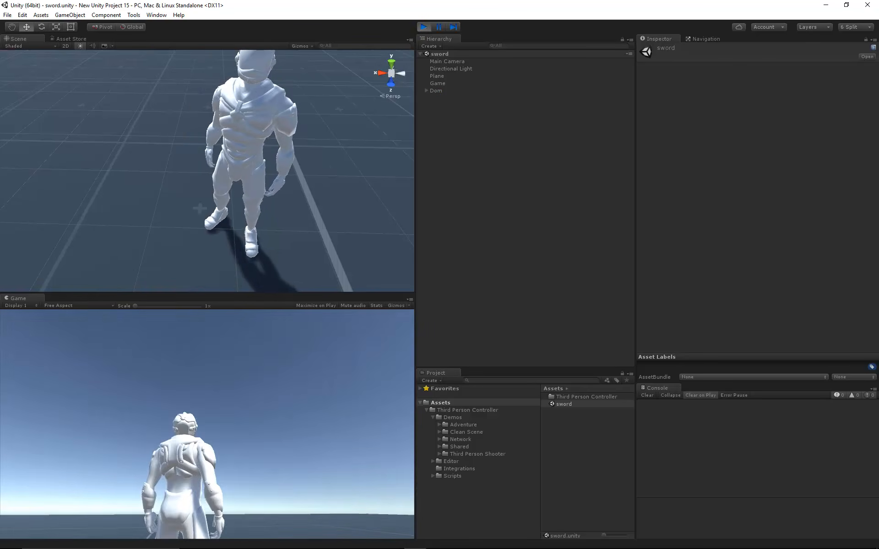
key(w)
key(s)
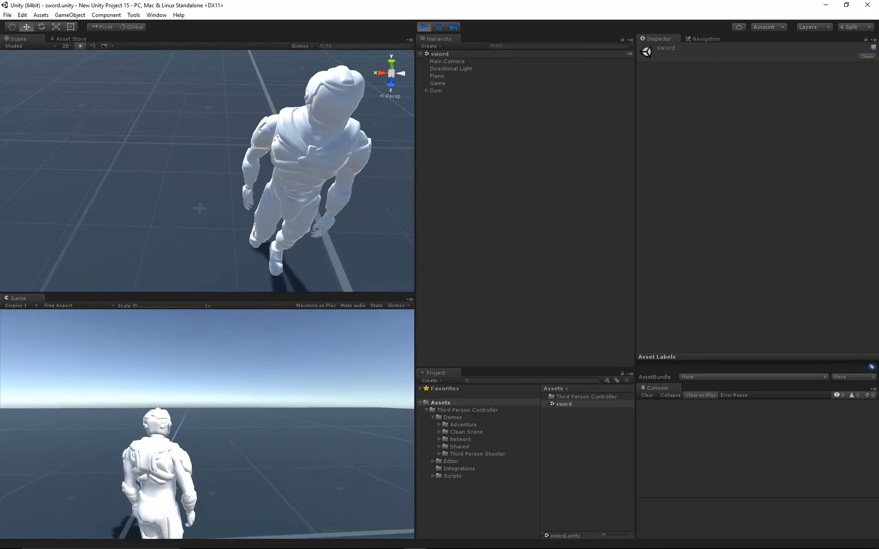
key(Escape)
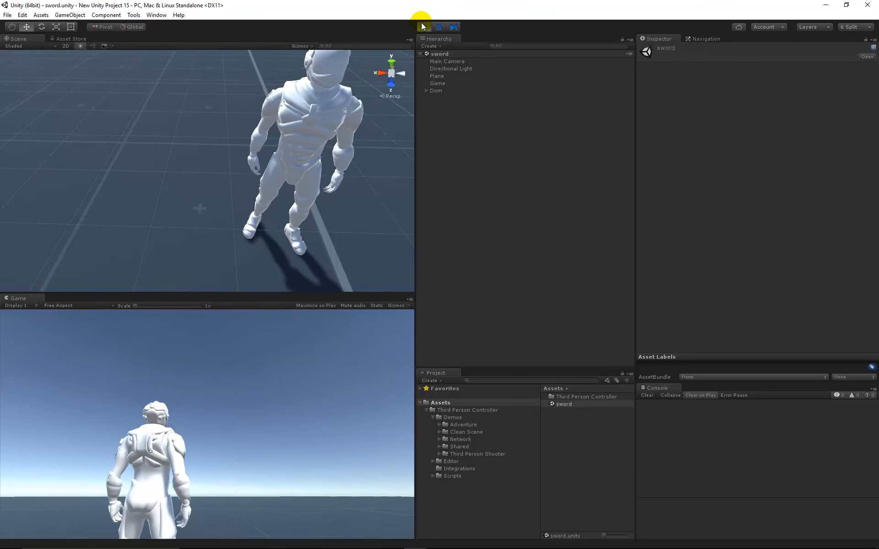
click(423, 27)
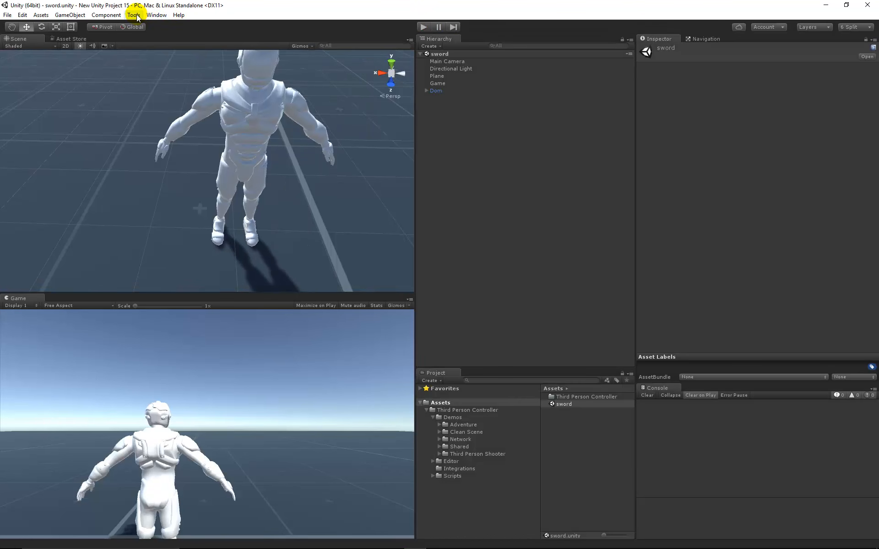
Open the Third Person Controller's Item Builder from its Start Window and move the builder clear of the Hierarchy
click(136, 16)
mouse_move(147, 27)
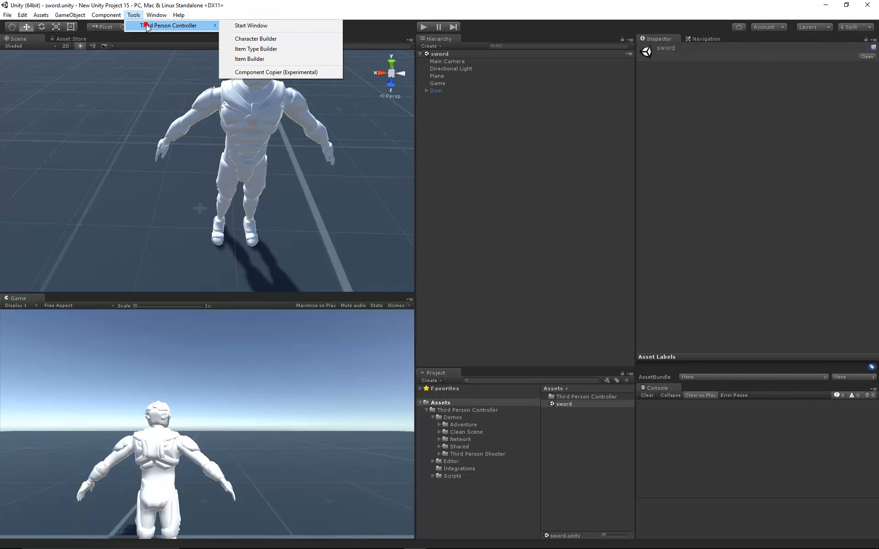
click(252, 26)
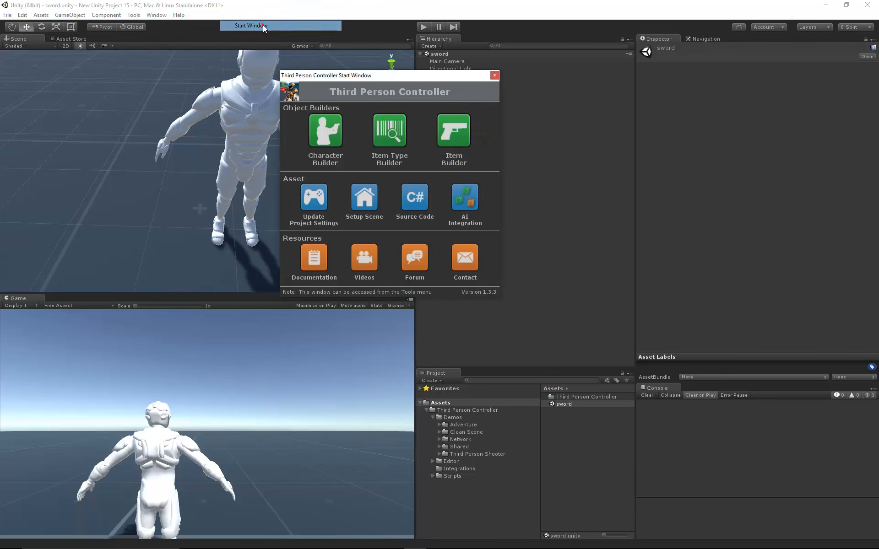
click(463, 137)
click(494, 75)
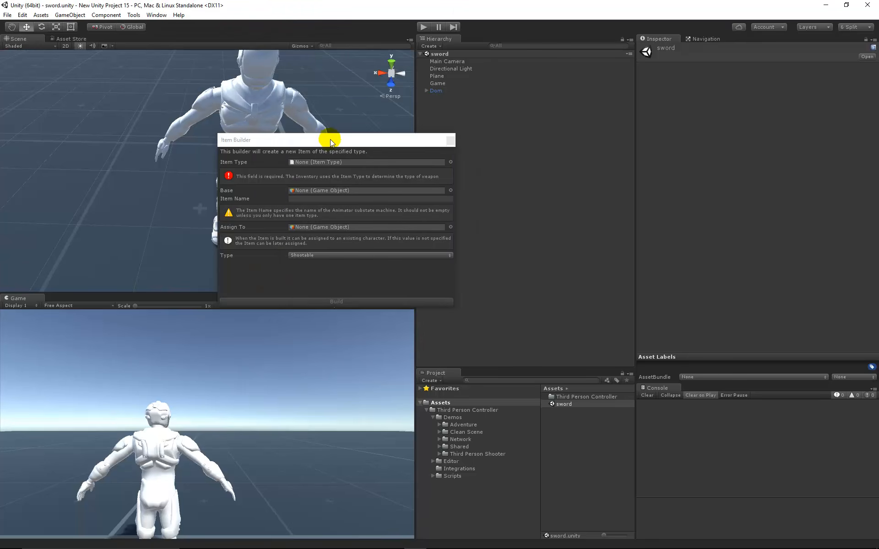
drag(331, 140, 280, 141)
Set the new item's type to Sword and its base object to the Sword model
click(399, 161)
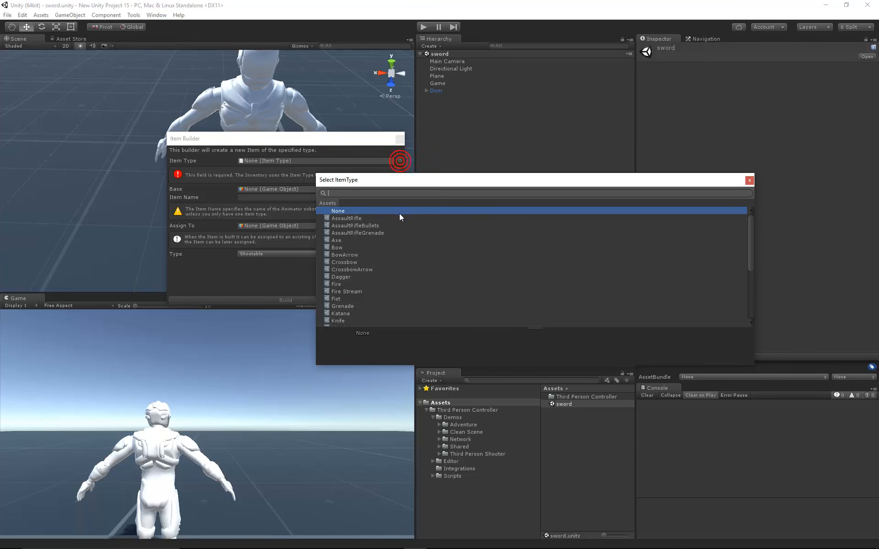
text(swo)
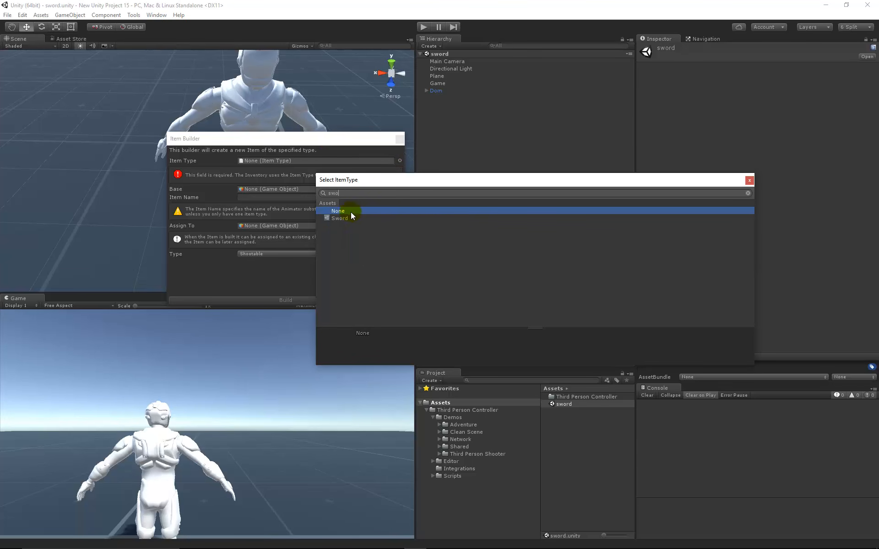
double_click(346, 218)
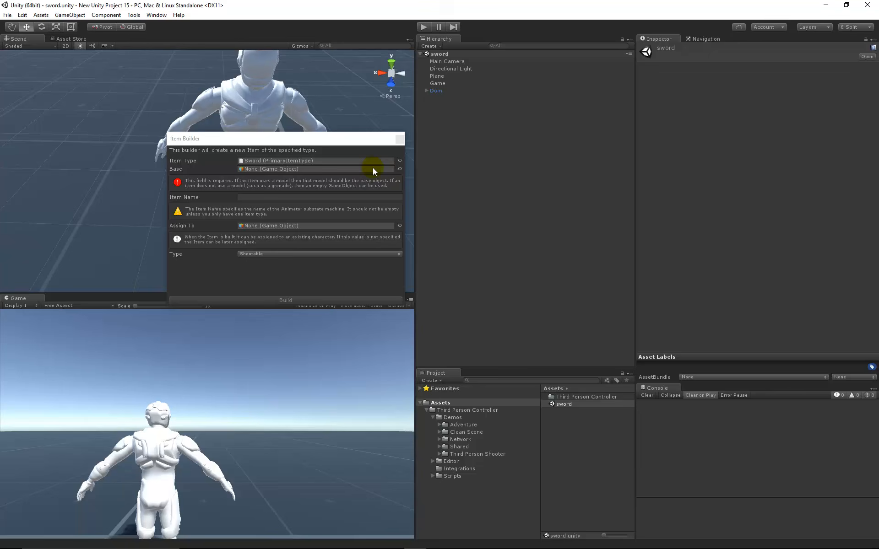
click(399, 169)
text(swo)
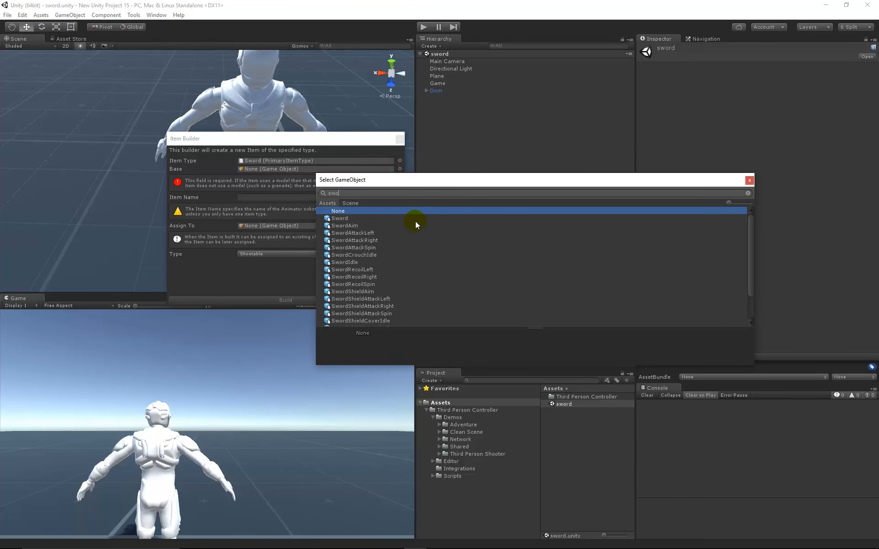
double_click(353, 218)
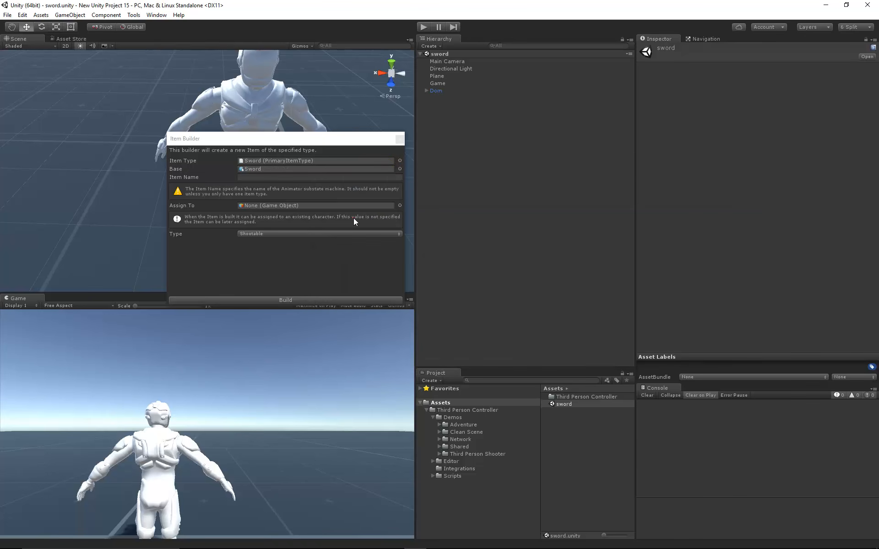
Name the item Sword and assign it to the Dom character from the scene
click(265, 178)
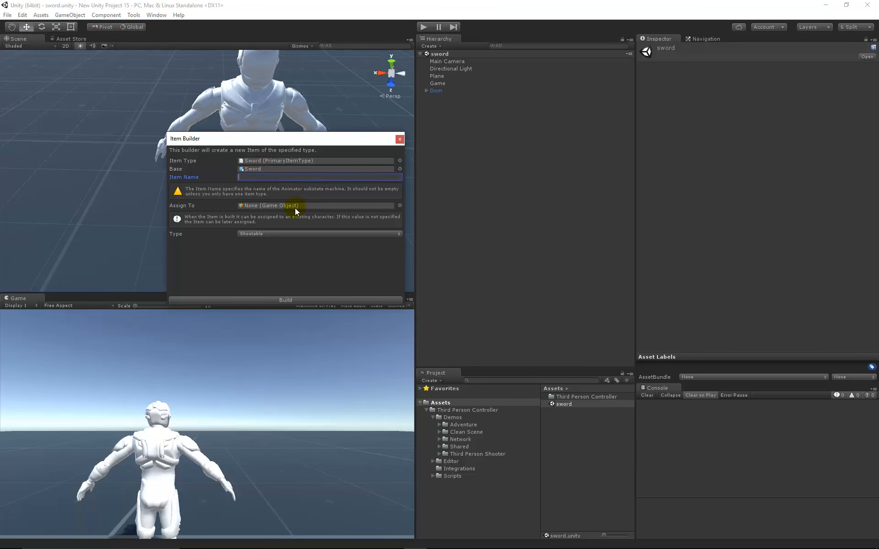
text(Swor)
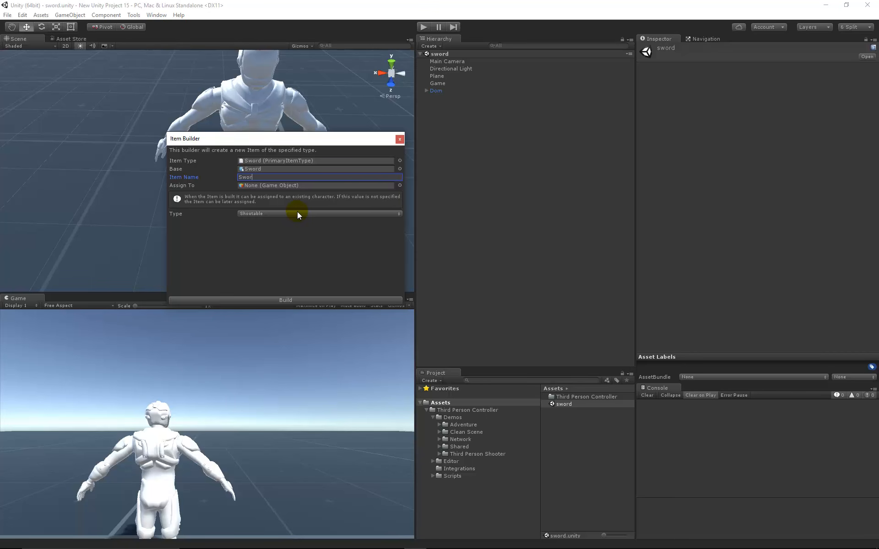
text(d)
click(399, 186)
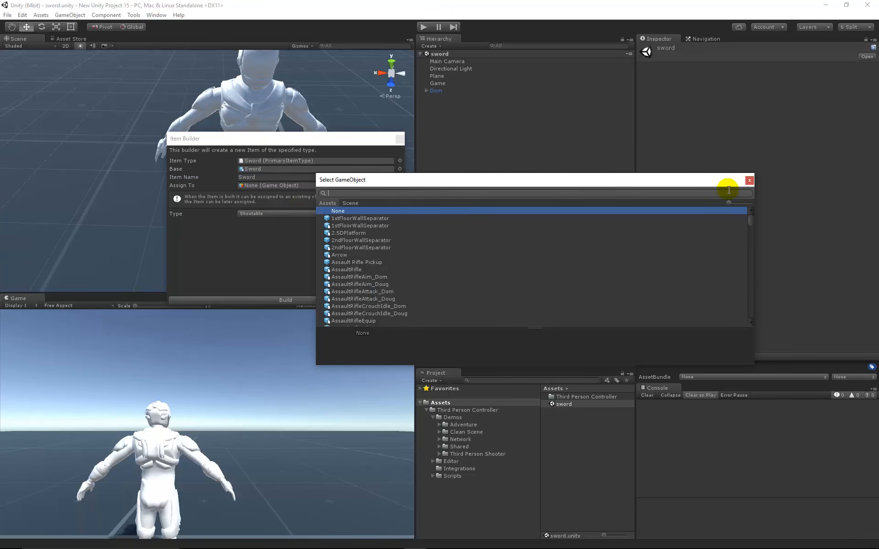
click(749, 181)
drag(446, 92, 268, 185)
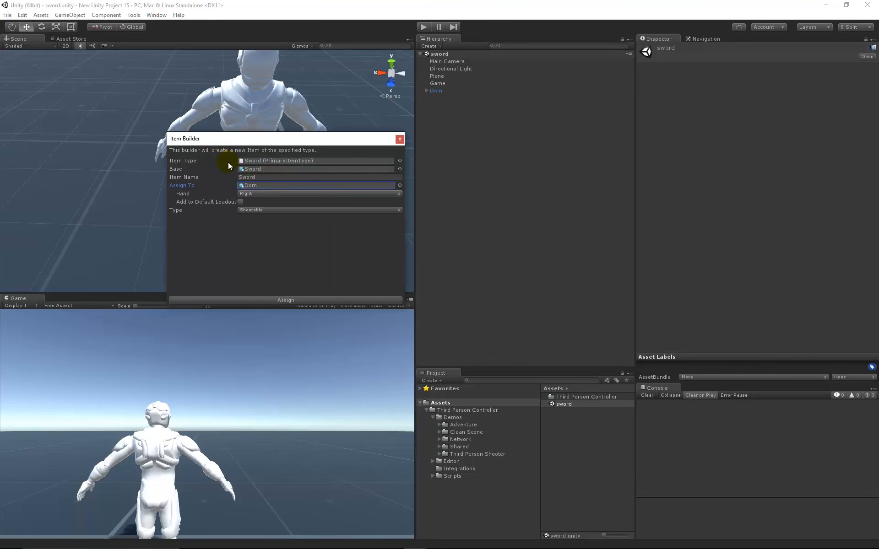
Add the item to the default loadout, set its type to Melee and assign it to the character
click(240, 202)
click(256, 210)
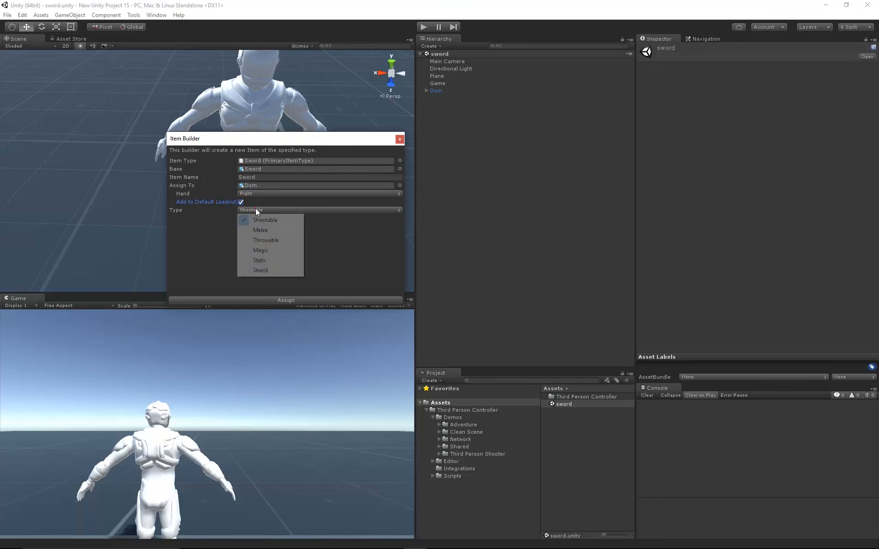
click(265, 230)
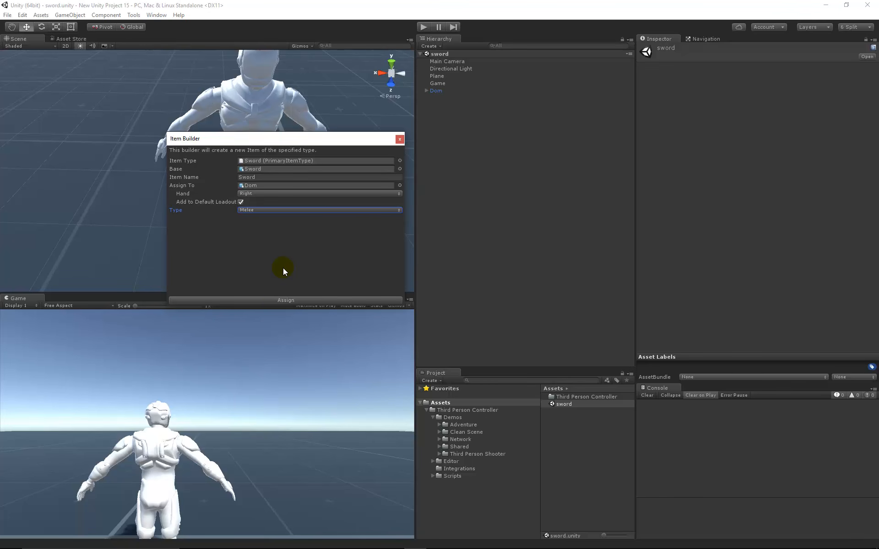
click(277, 300)
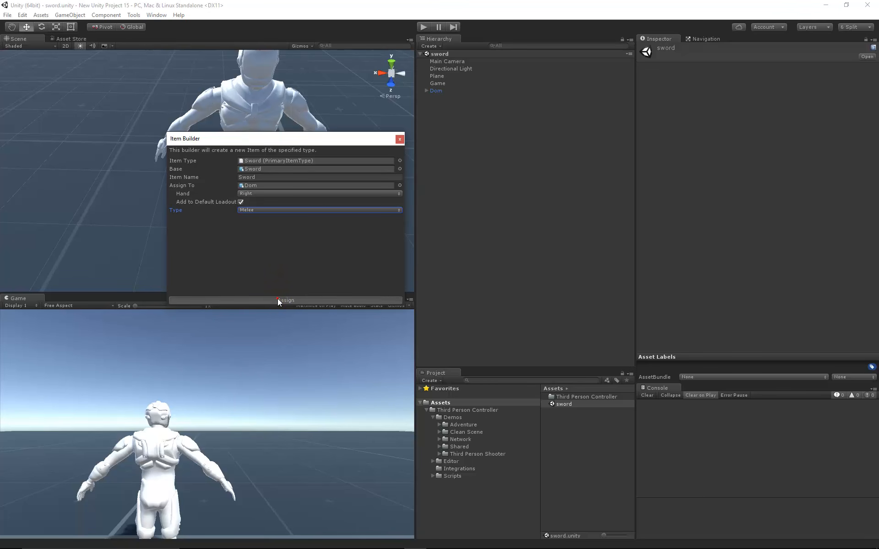
Play-test the scene to check how the character holds the new sword, and stop play mode
mouse_move(241, 173)
alt+mouse_down()
mouse_move(268, 188)
mouse_move(265, 175)
mouse_move(266, 189)
alt+mouse_up()
click(424, 27)
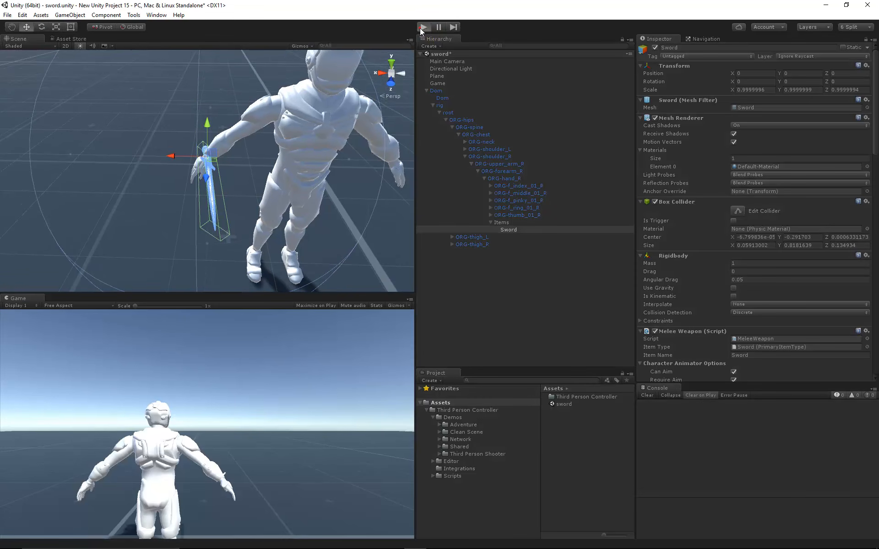
click(312, 383)
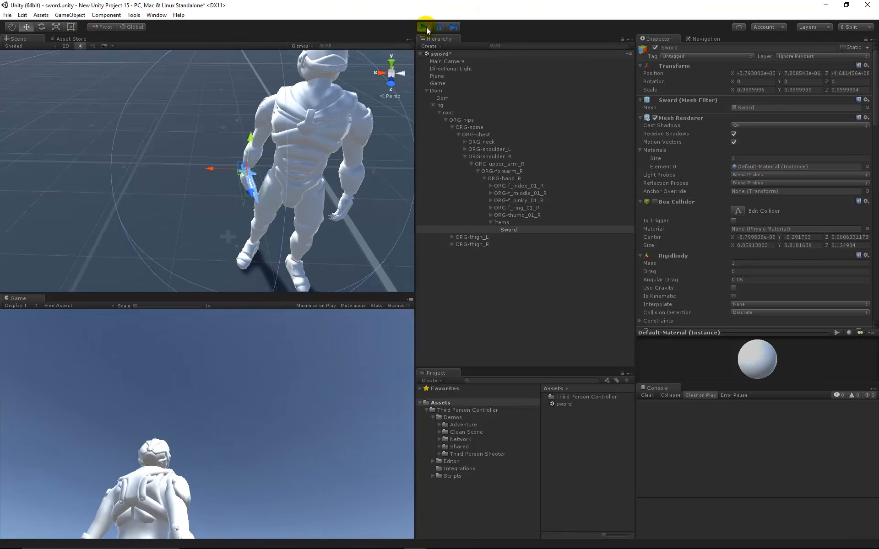
click(424, 27)
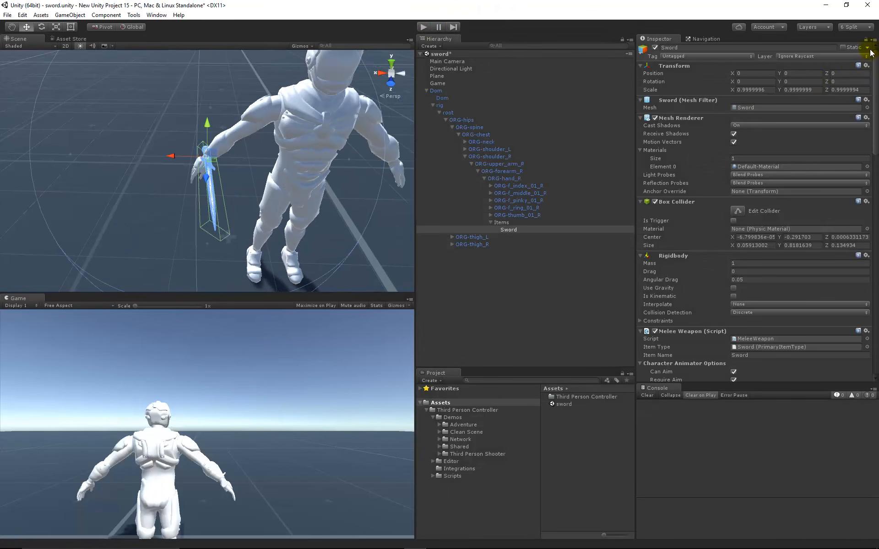
Paste the copied transform values onto the Sword (position -0.1118, 0, 0.0421; rotation 1.183, -77.718, -0.626) and play-test its attack
click(866, 65)
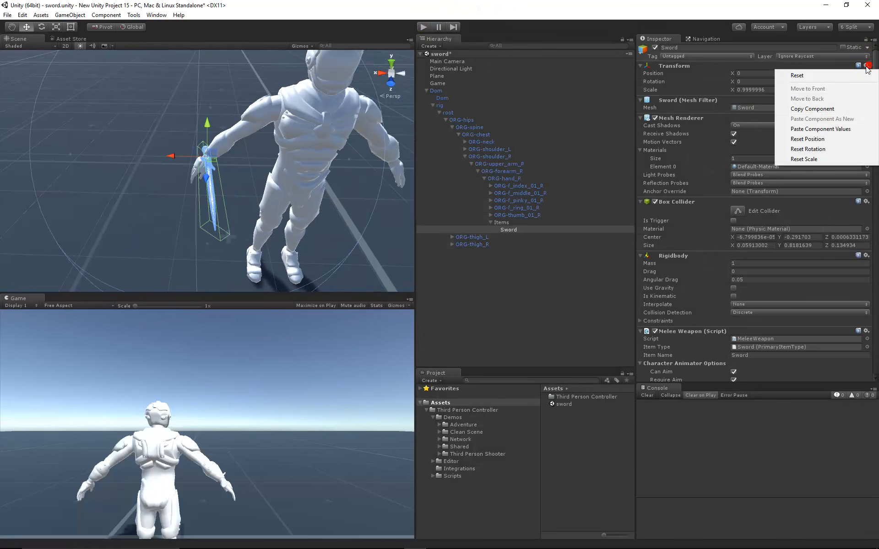
click(824, 129)
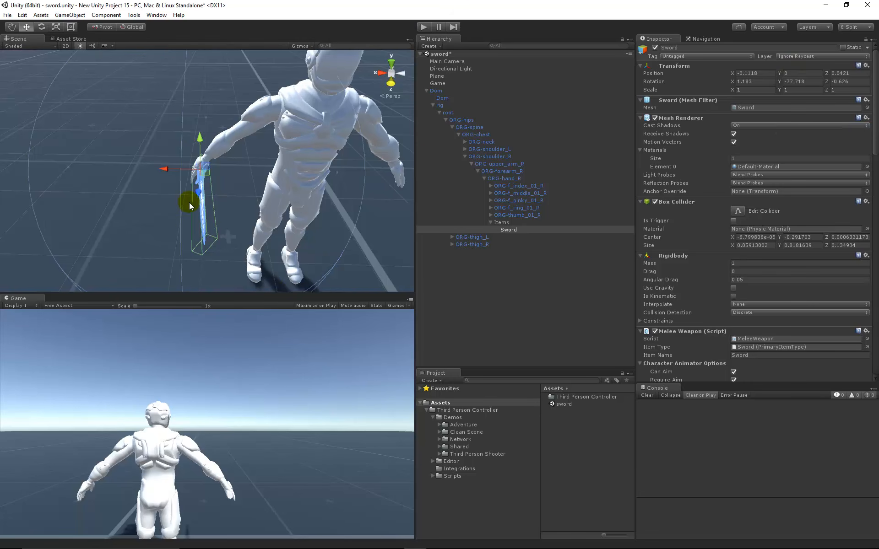
click(423, 27)
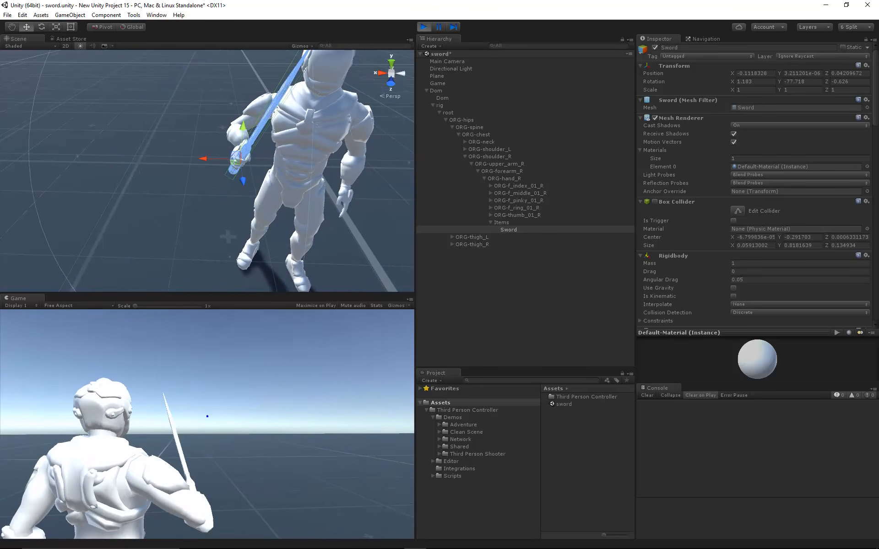
click(206, 416)
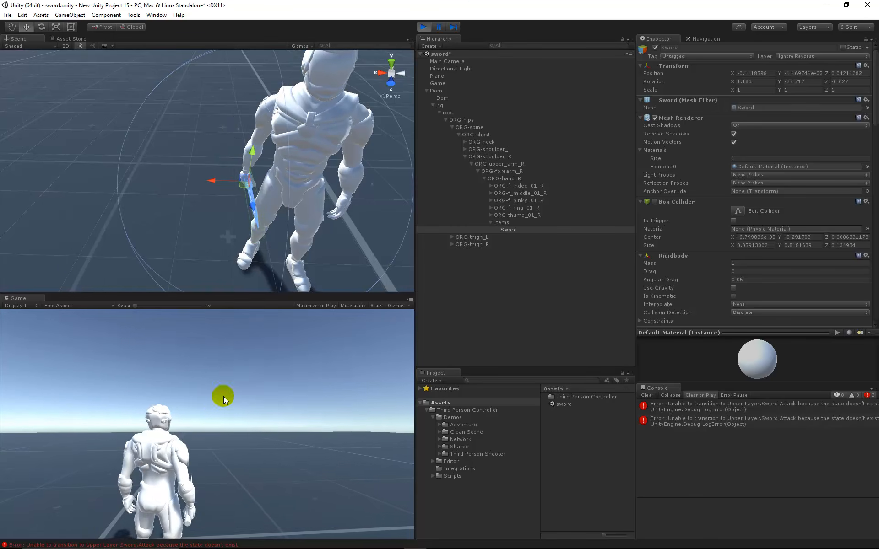
click(423, 27)
Examine the first console error and the states in the Animator's Upper Layer Sword substate machine
click(811, 410)
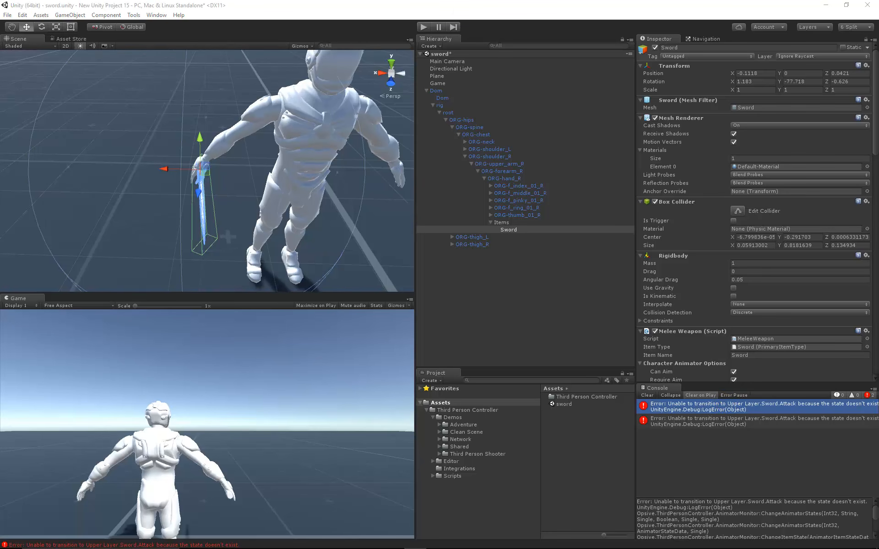
drag(447, 125, 353, 121)
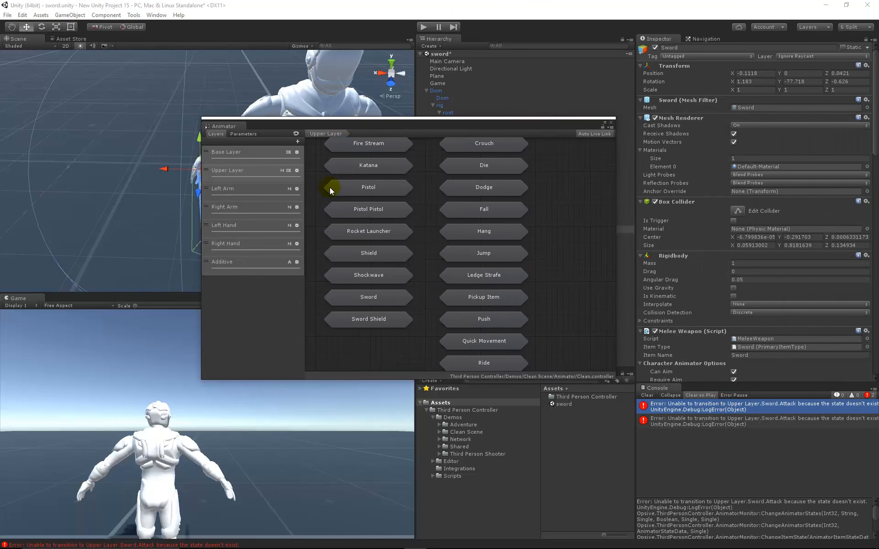
click(242, 171)
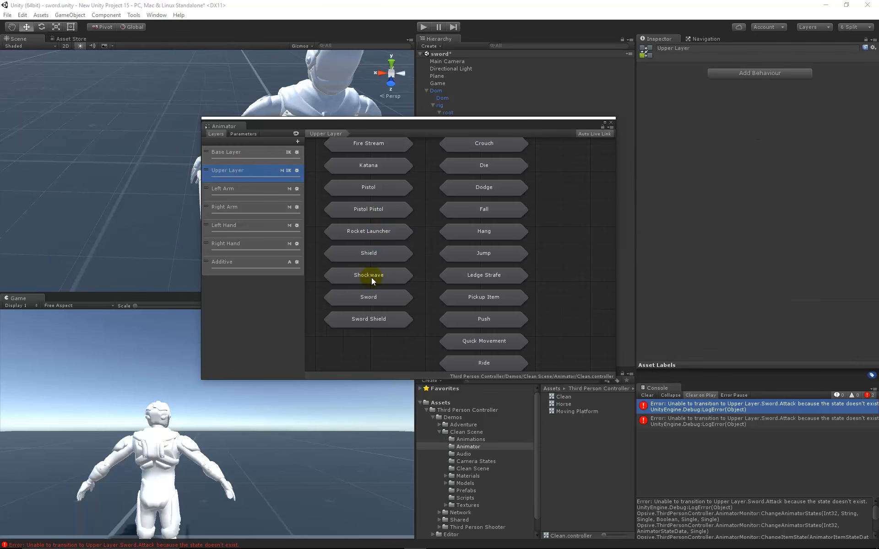
double_click(374, 297)
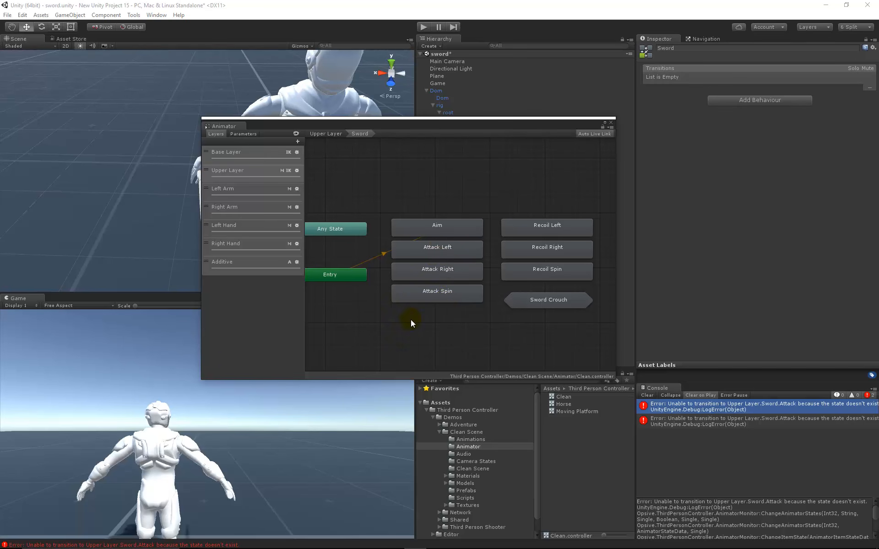
drag(410, 322, 433, 238)
click(477, 331)
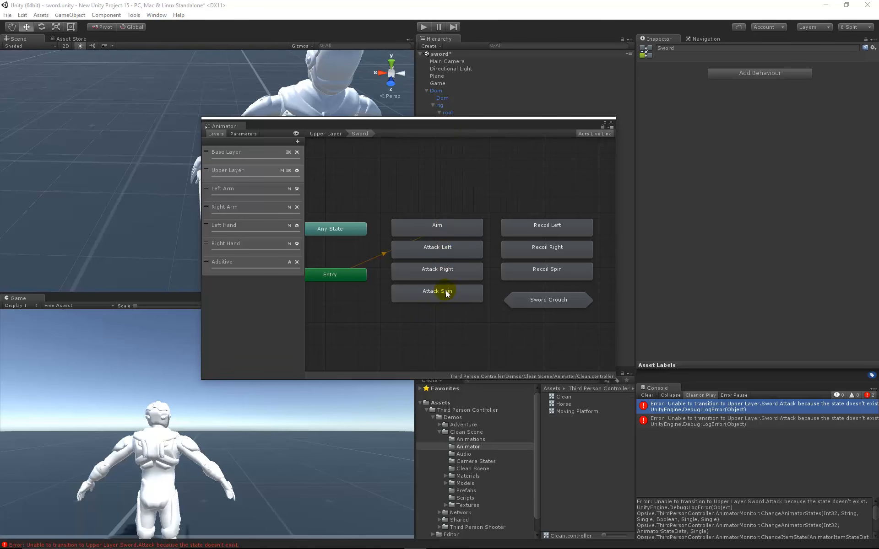
drag(424, 122, 878, 123)
Rename the Idle use state of the Sword's Melee Weapon component to Attack Left
click(524, 230)
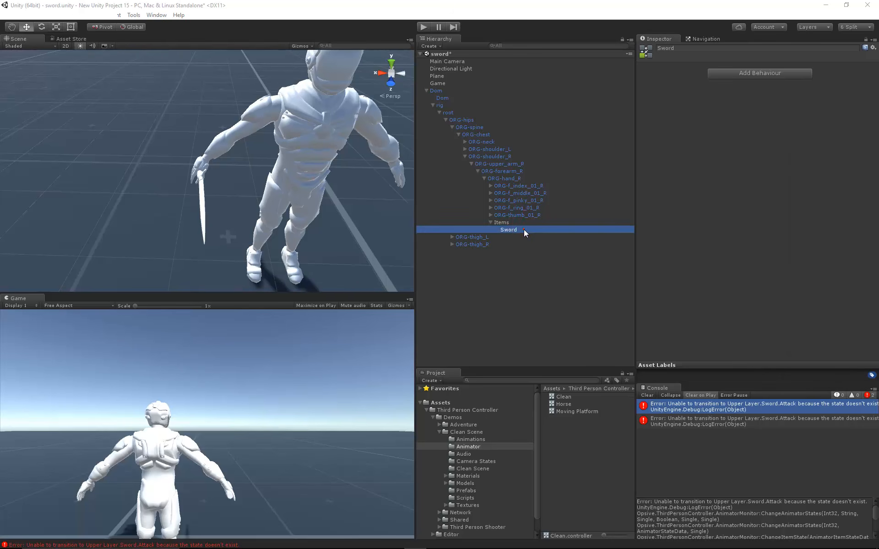
scroll(779, 290, down, 5)
scroll(762, 285, down, 4)
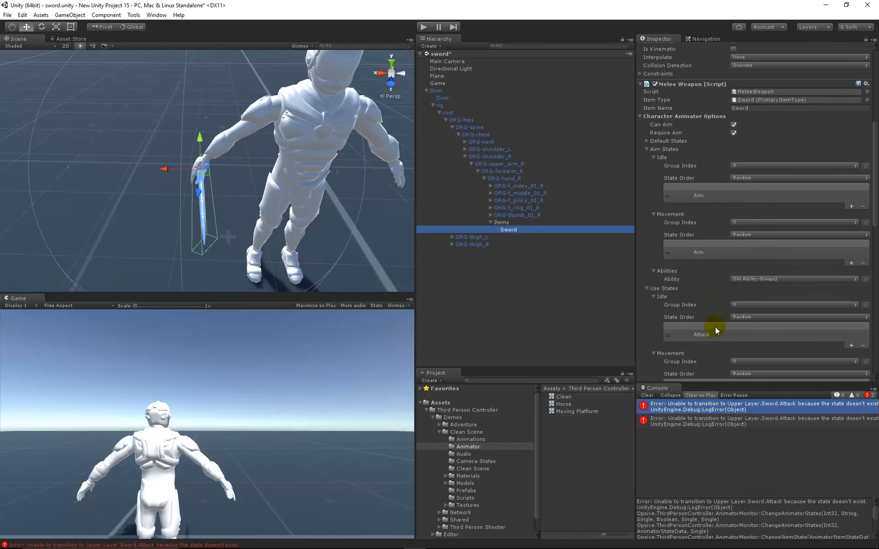
click(707, 252)
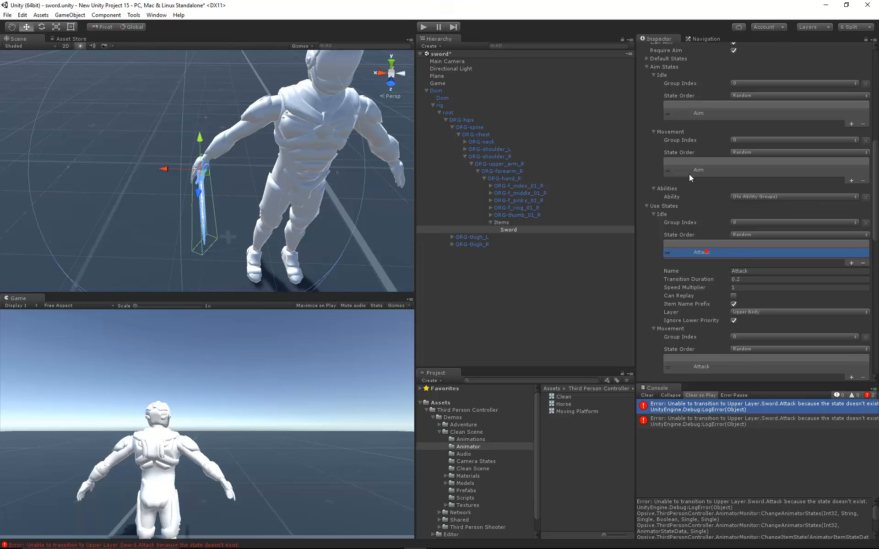
click(796, 272)
click(806, 273)
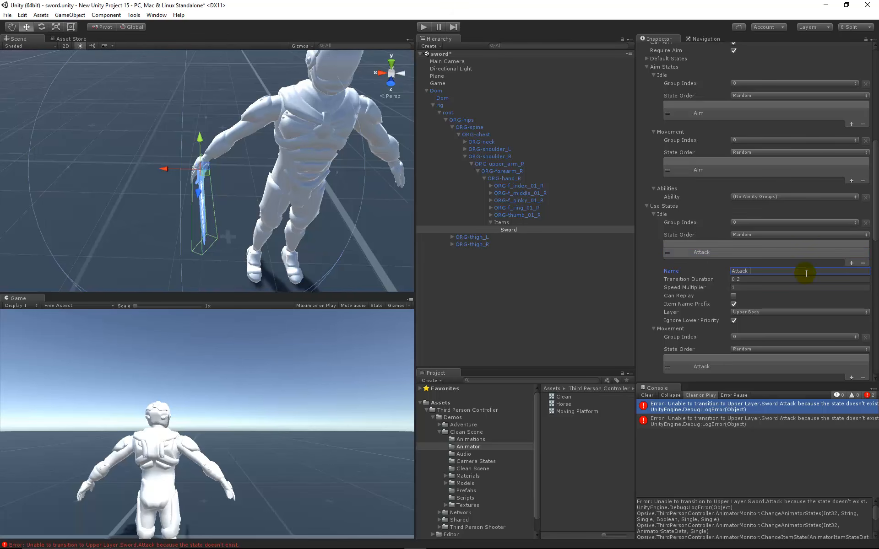
text(Left)
Rename the Movement use state of the Sword to Attack Left
click(731, 366)
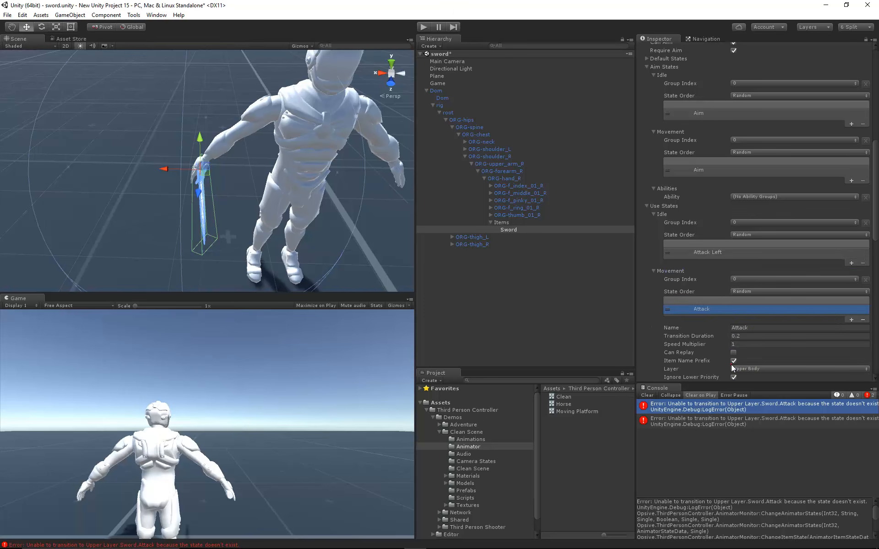
click(760, 328)
click(778, 328)
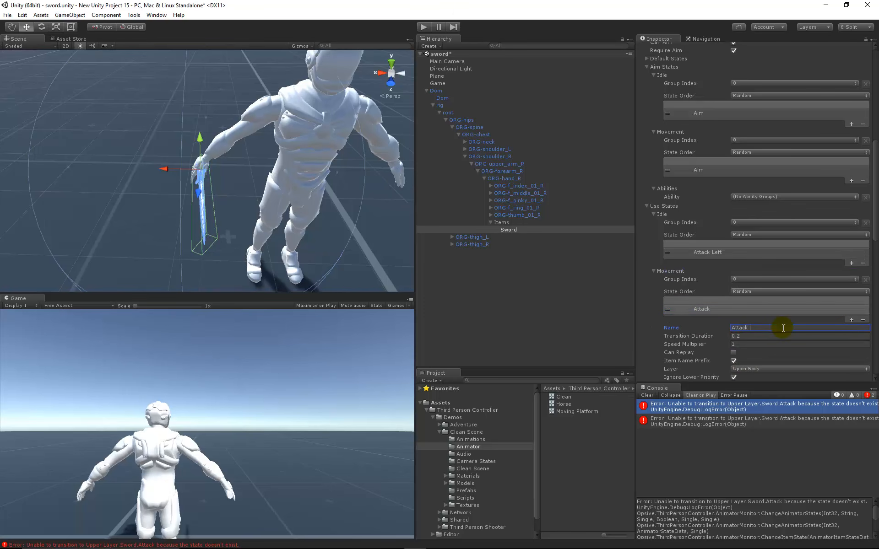
text(Left)
Play-test the scene to check the sword's aim and left attack, and stop play mode
click(425, 28)
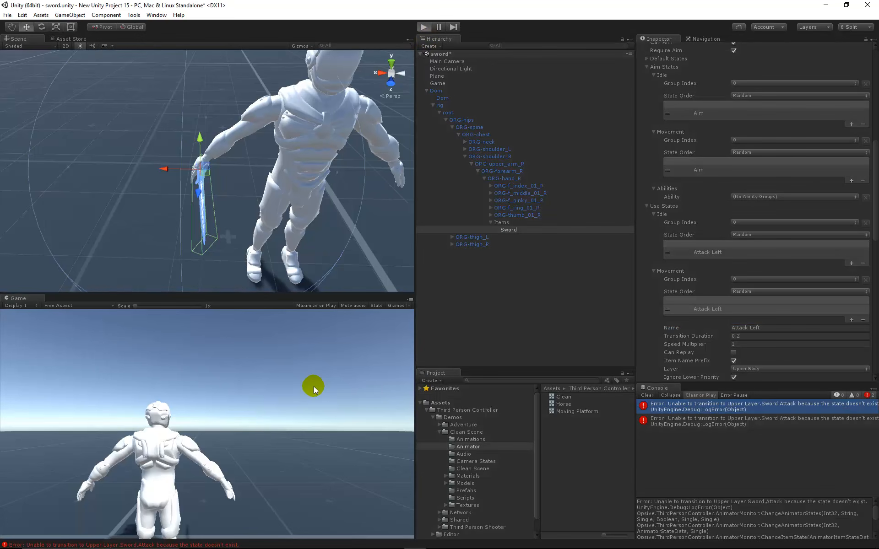
right_click(207, 416)
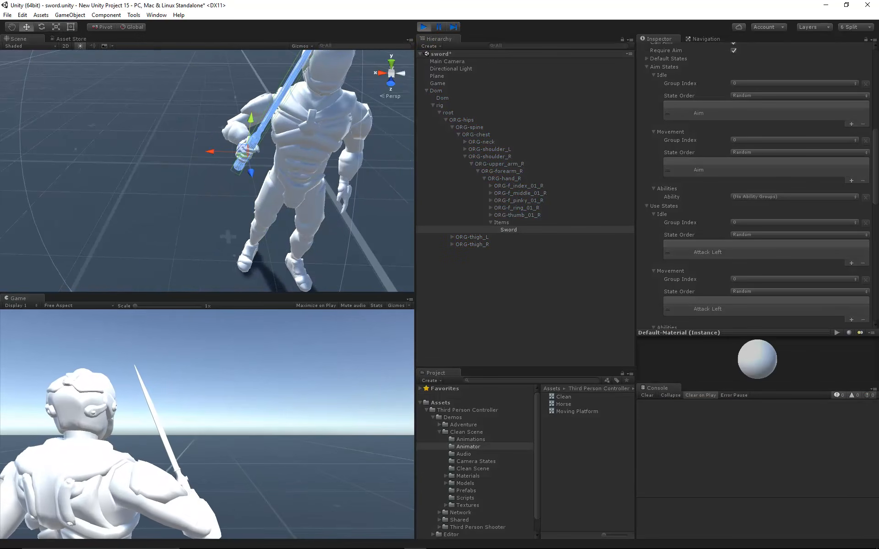
click(206, 412)
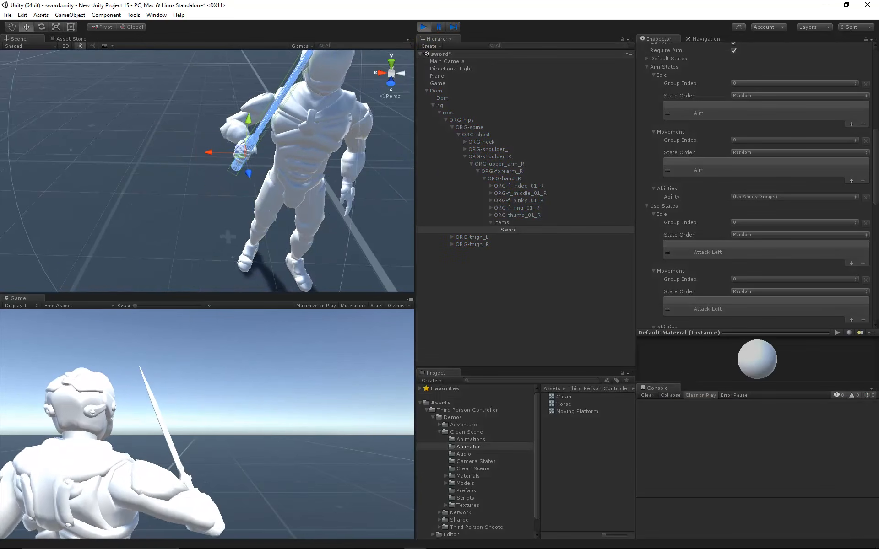
right_click(206, 412)
right_click(206, 414)
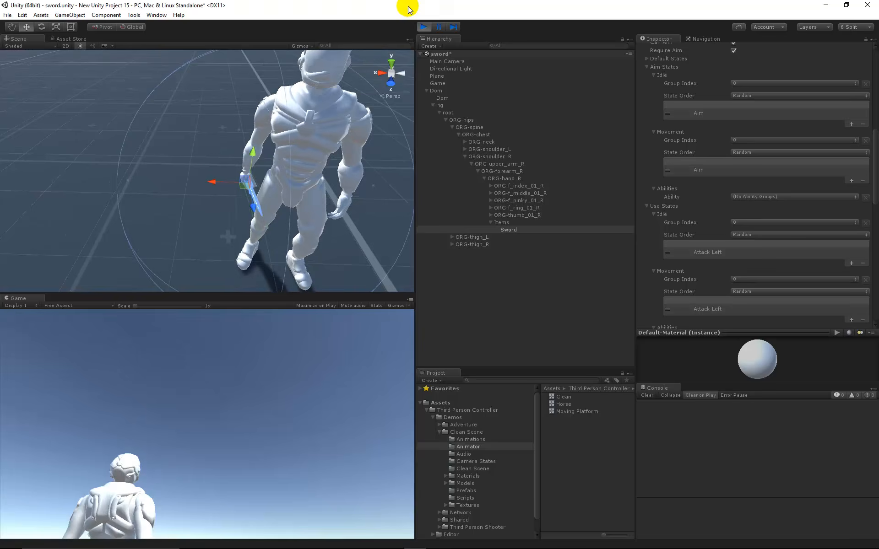
click(424, 26)
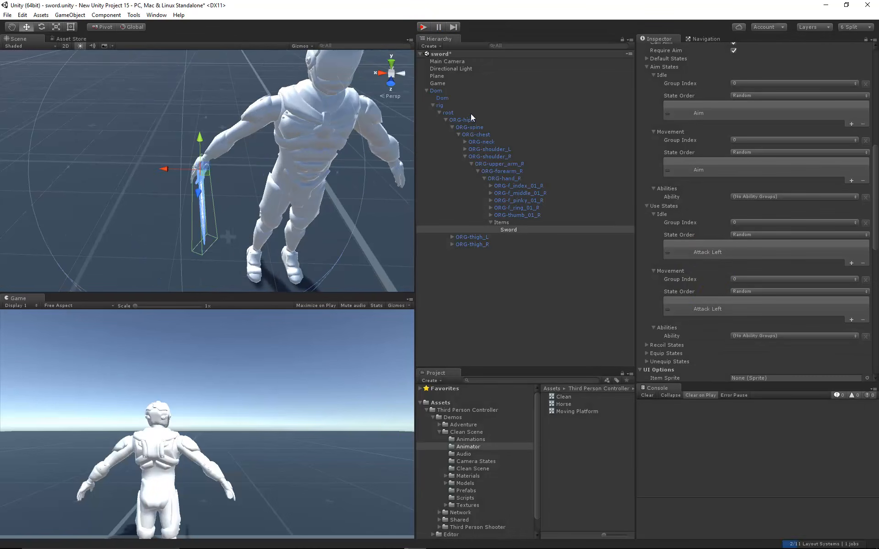
Add the Base layer to the Attack Left state under both Idle and Movement use states, and play-test the attack
click(716, 269)
click(717, 252)
click(759, 311)
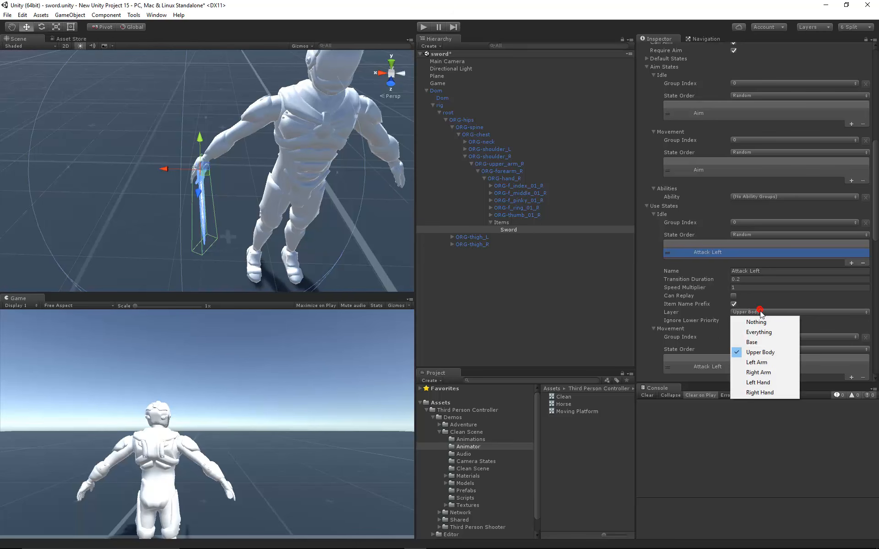
click(756, 339)
click(714, 361)
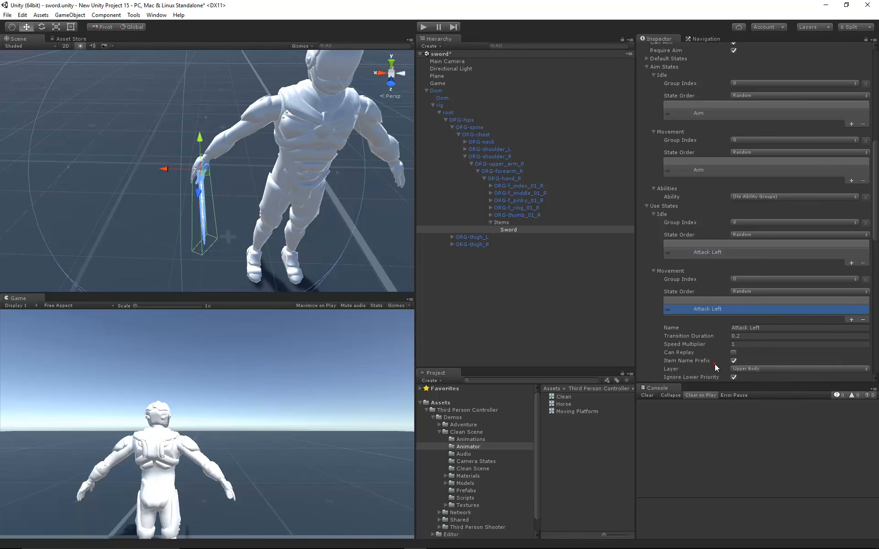
click(755, 368)
click(752, 399)
click(424, 27)
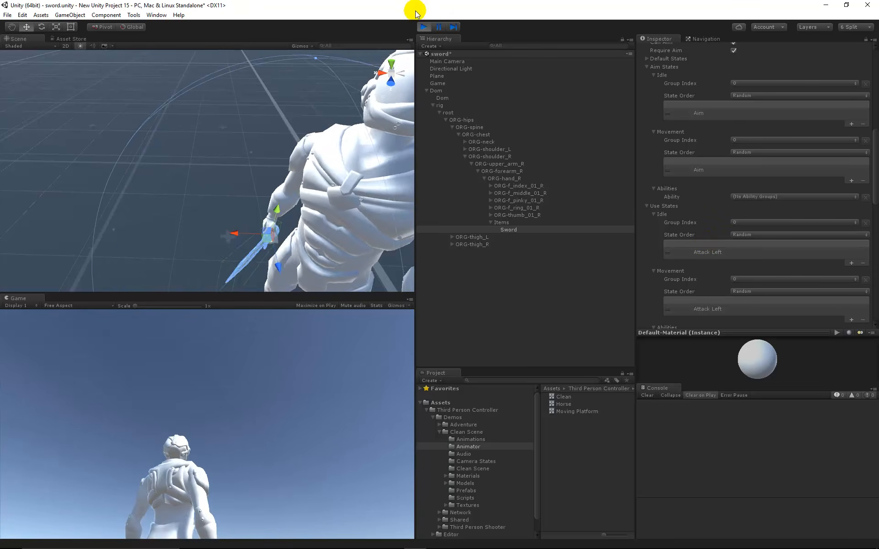
click(423, 27)
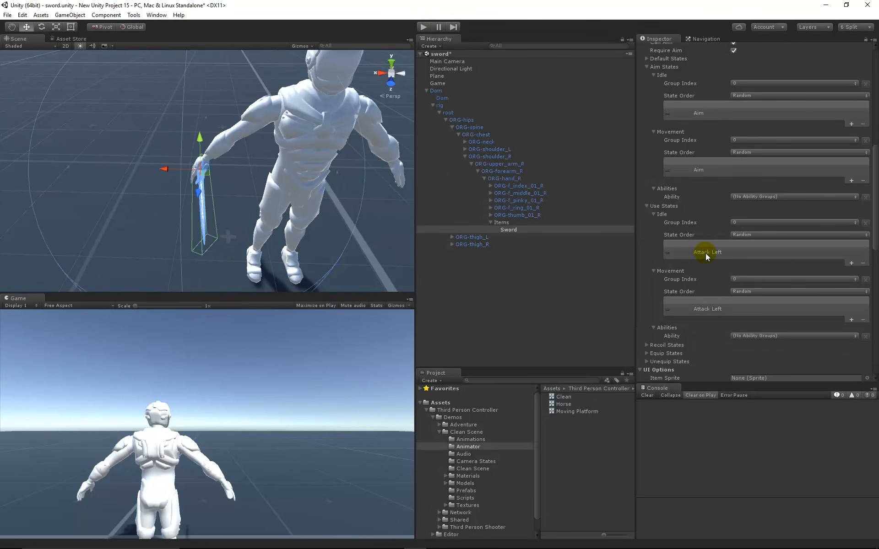
Add two more states named Attack Right and Attack Spin to the Sword's Idle use states
click(723, 252)
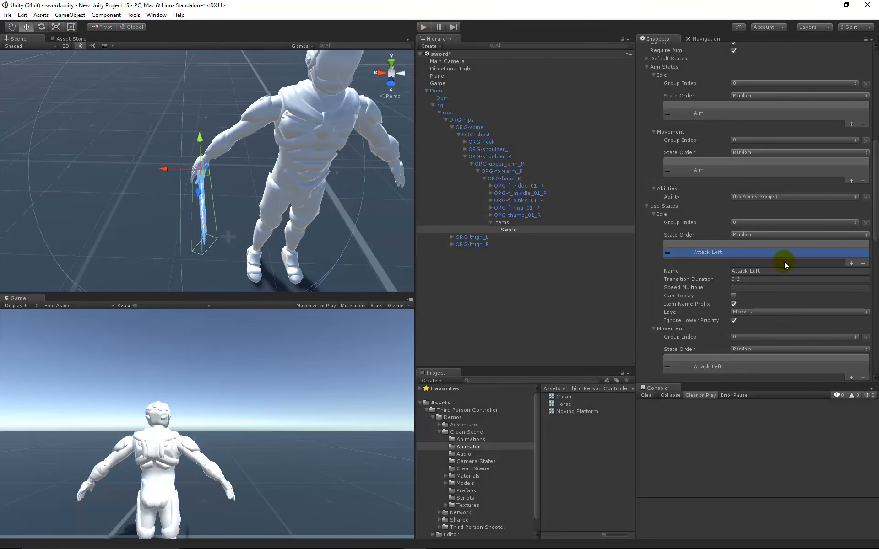
click(850, 262)
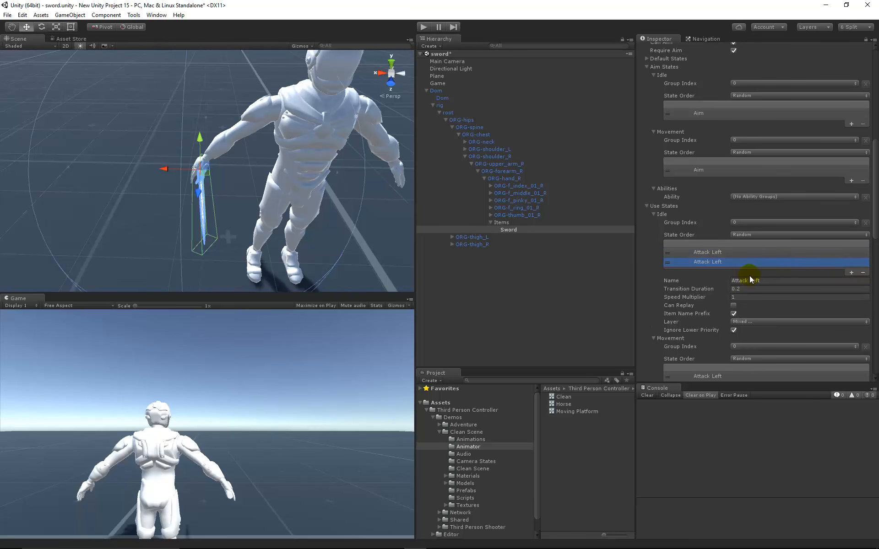
drag(751, 280, 773, 281)
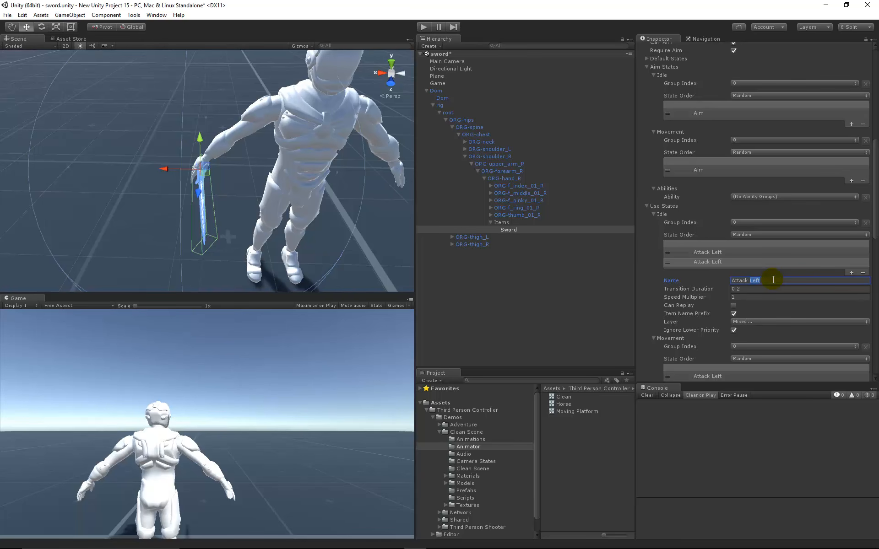
text(Righ)
click(851, 274)
click(751, 290)
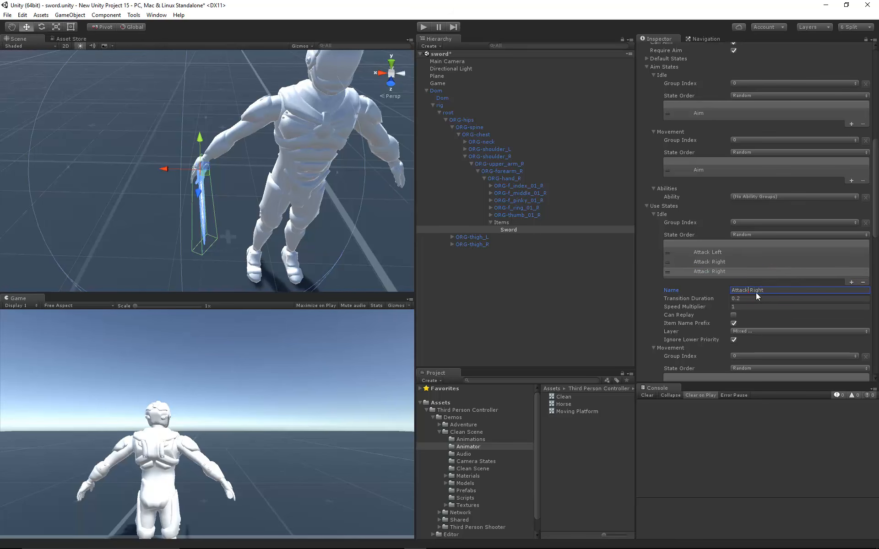
text(Combo)
scroll(720, 289, down, 3)
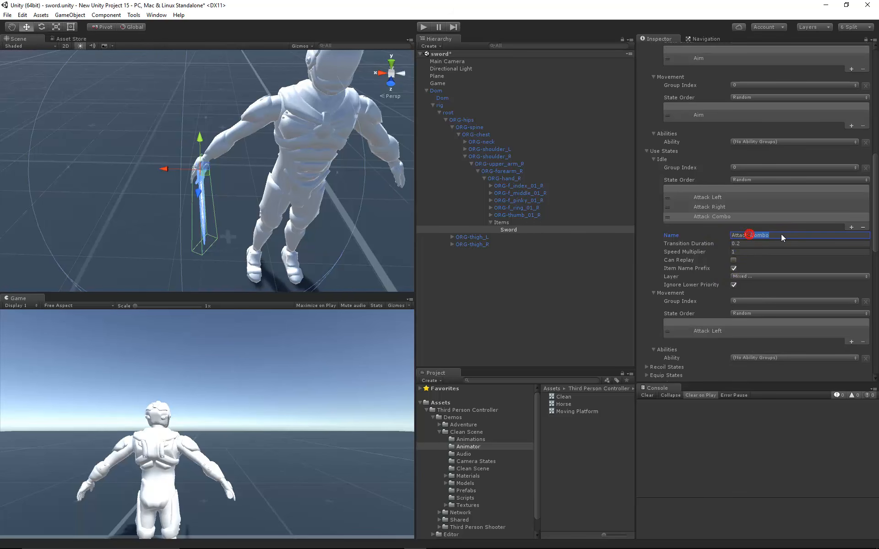
text(Spin)
Add two more states named Attack Right and Attack Spin to the Sword's Movement use states
click(718, 331)
click(850, 284)
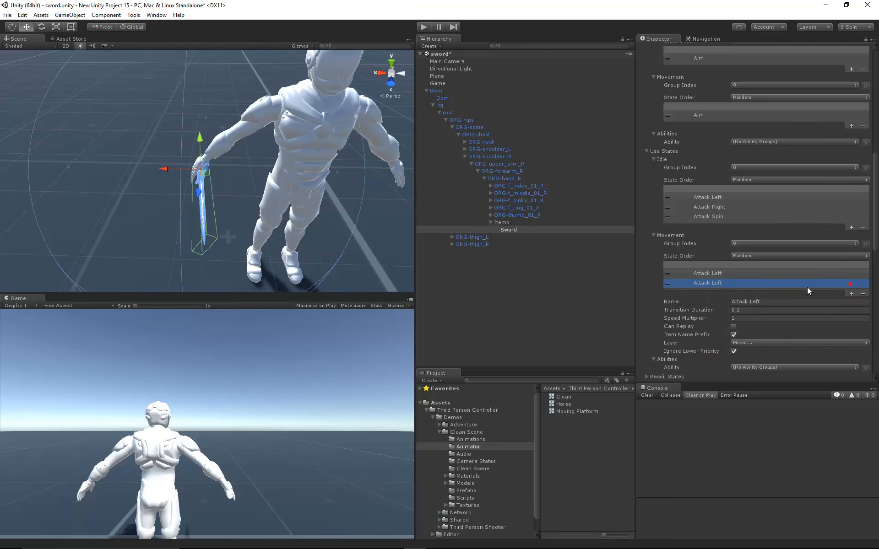
click(751, 301)
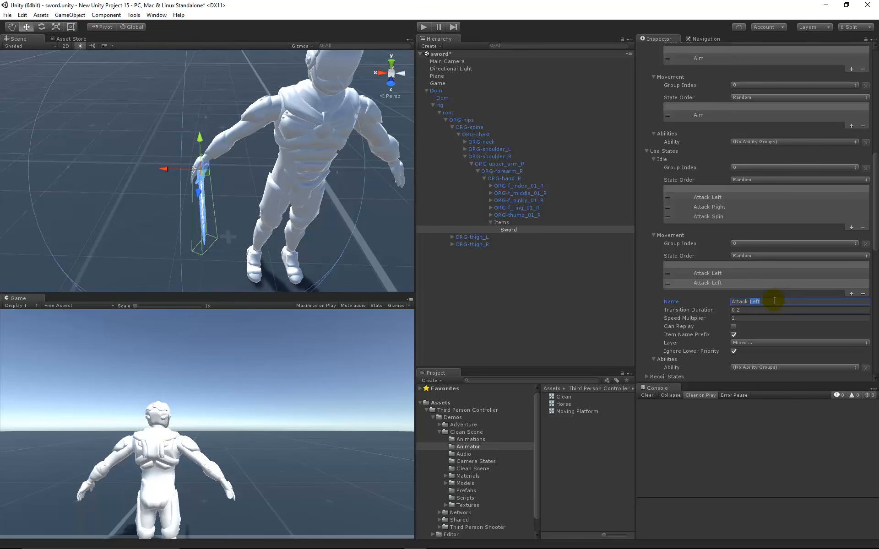
text(Righ)
click(851, 293)
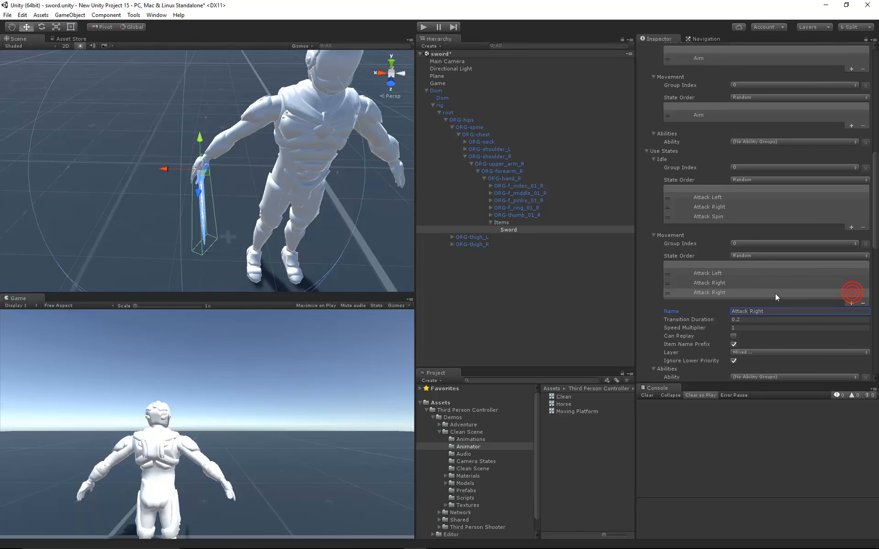
double_click(753, 311)
text(Spin)
Set the state order of both the Movement and Idle use states to Combo
click(753, 256)
click(755, 286)
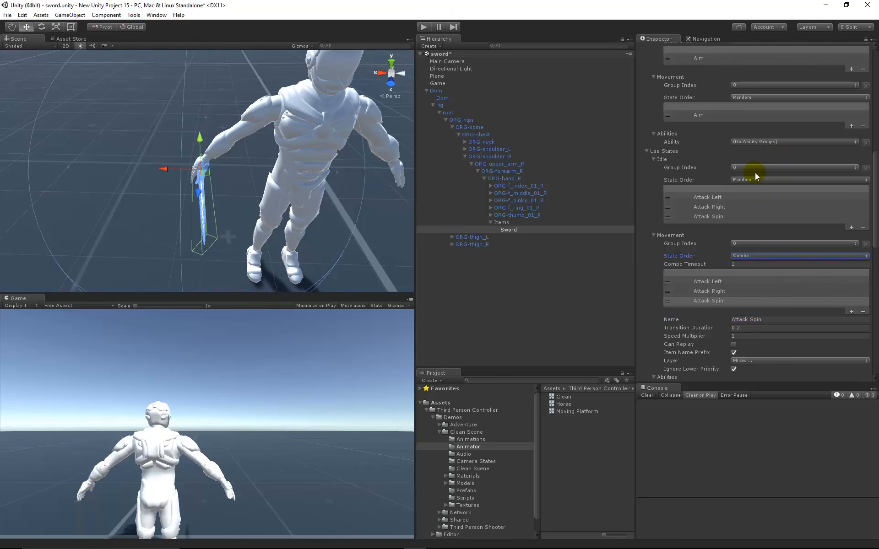
click(751, 180)
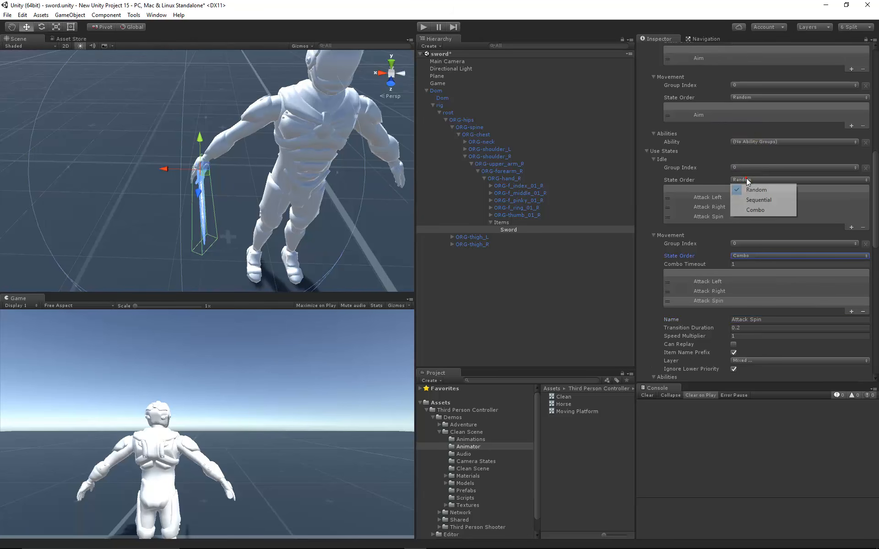
click(751, 210)
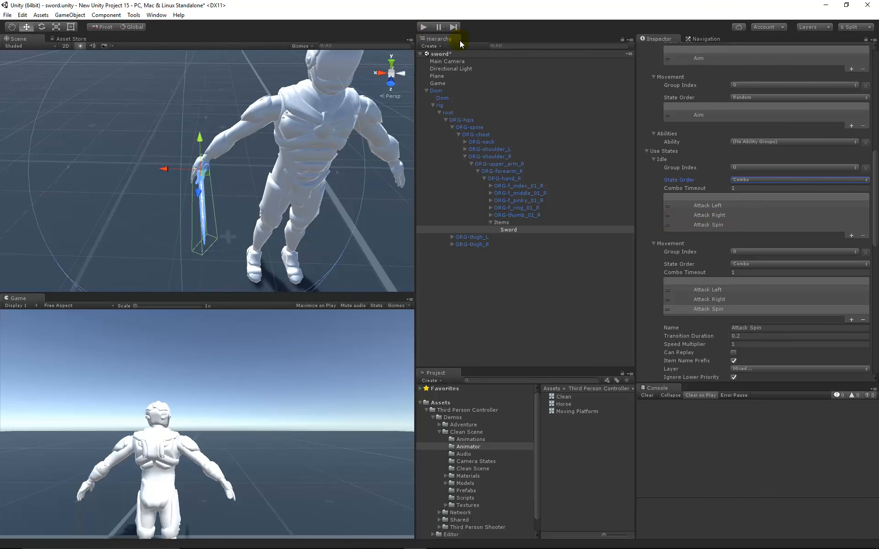
Play-test the scene by attacking several times in a row to check the sword combo, and stop play mode
click(424, 27)
click(320, 367)
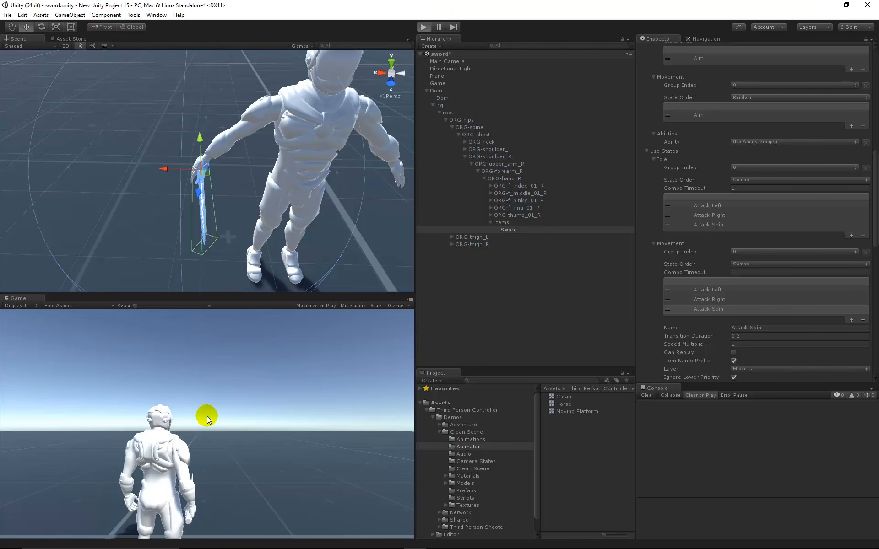
click(207, 415)
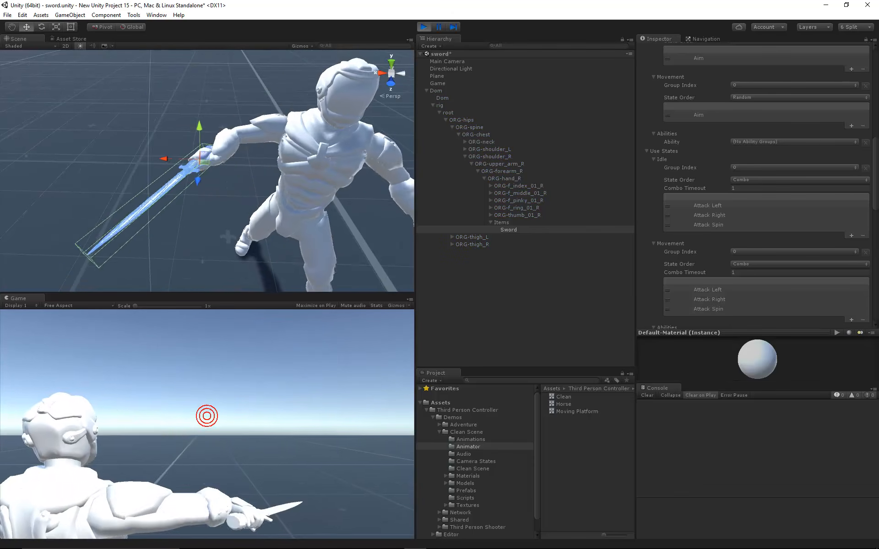
click(207, 416)
click(207, 415)
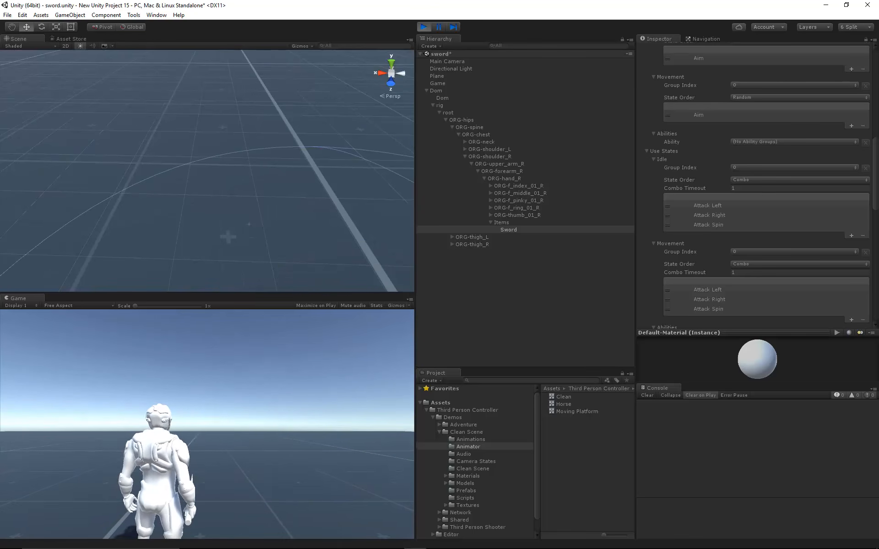
click(207, 416)
key(Escape)
click(425, 27)
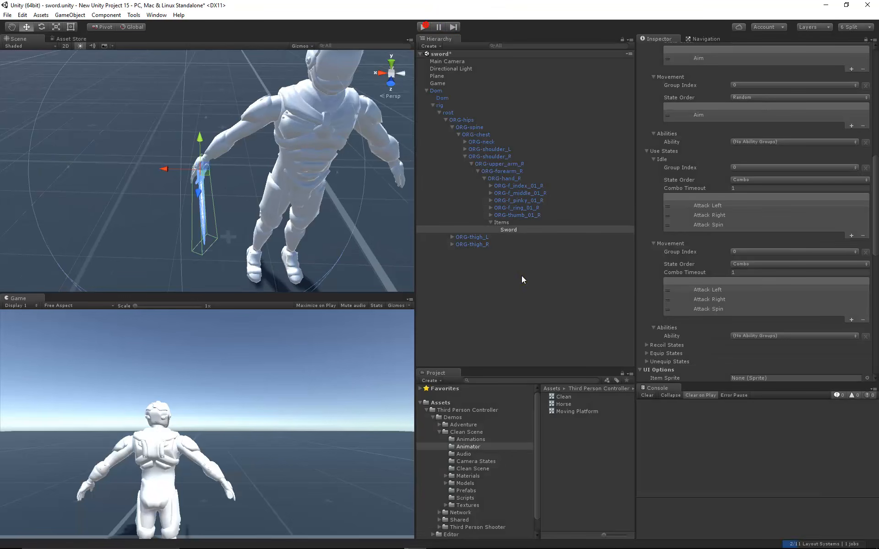